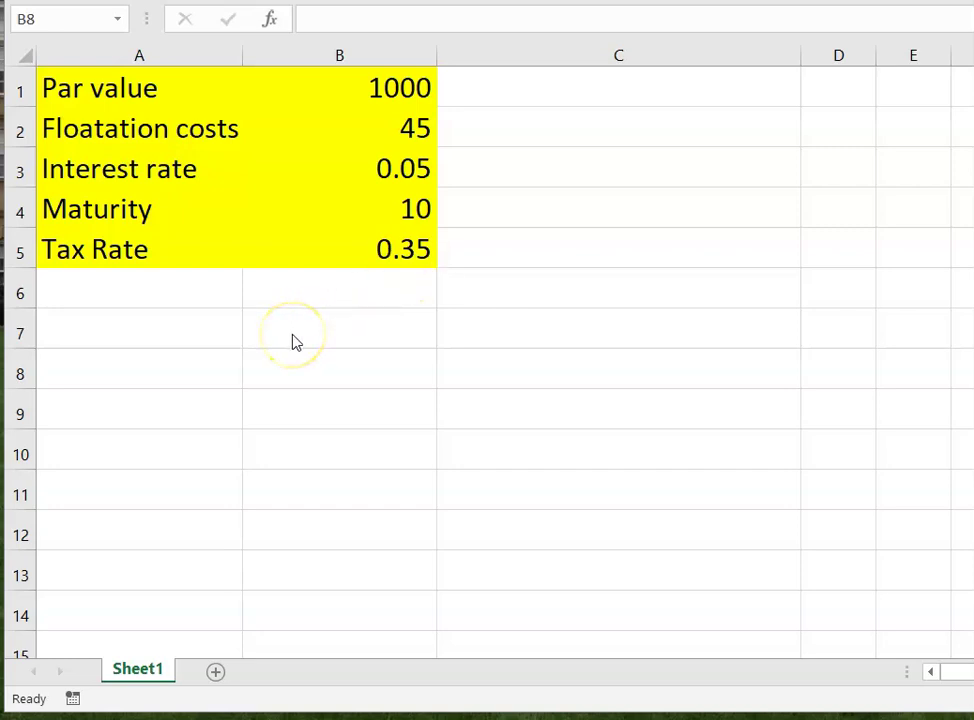
Step: Start a RATE formula in A7 with maturity as the number of periods and -parValue*intRate as the payment
{"action": "left_click", "coordinate": [143, 333]}
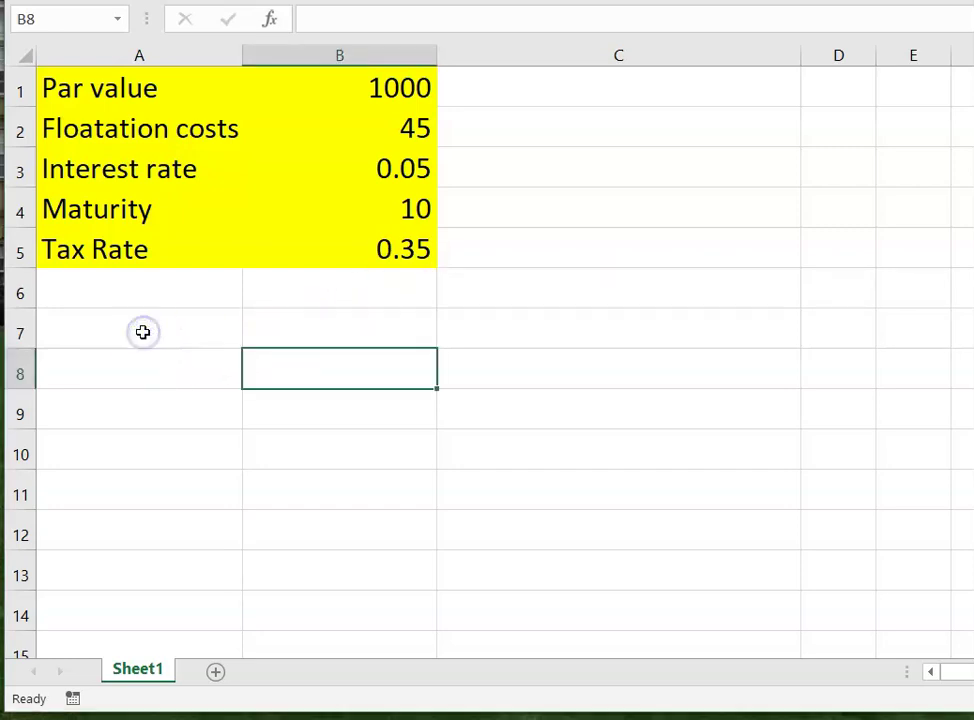
{"action": "left_click", "coordinate": [143, 332]}
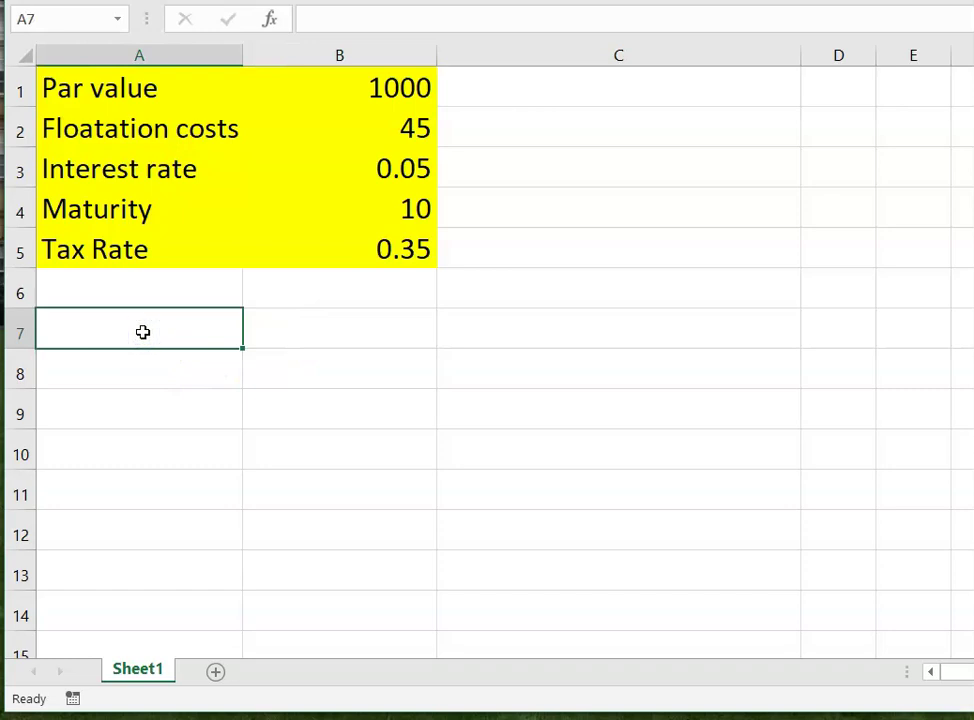
{"action": "type", "text": "="}
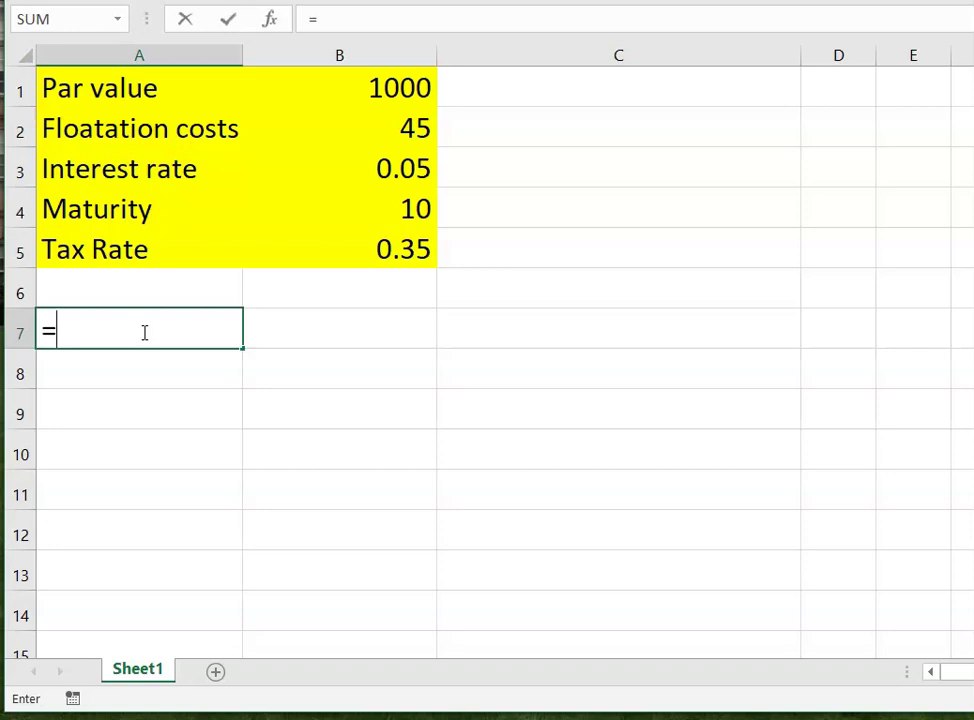
{"action": "type", "text": "Rat"}
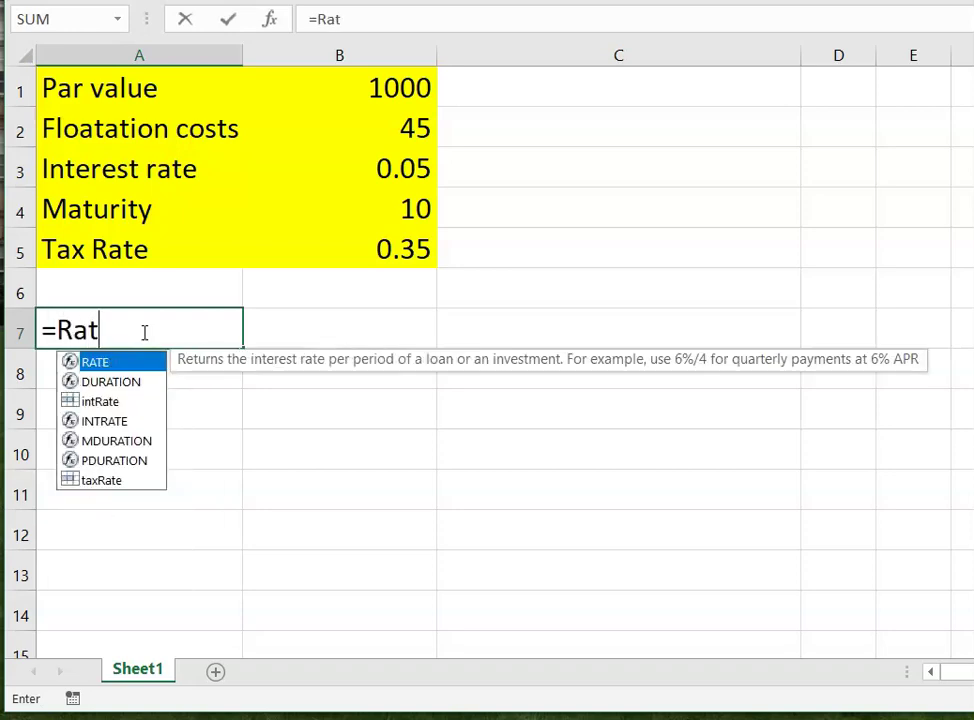
{"action": "type", "text": "e("}
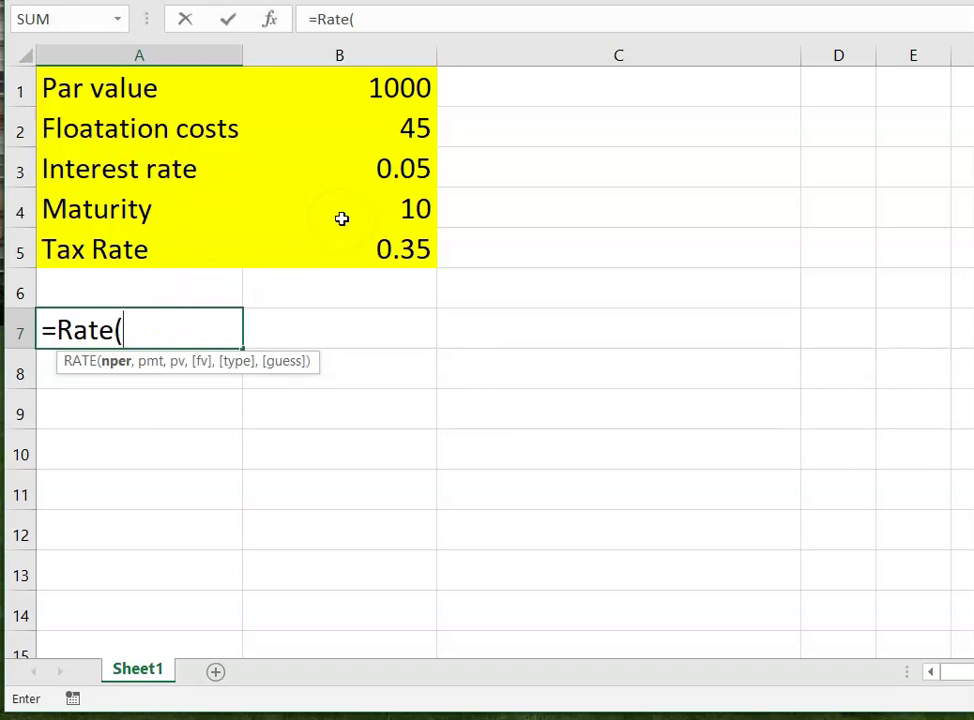
{"action": "left_click", "coordinate": [387, 209]}
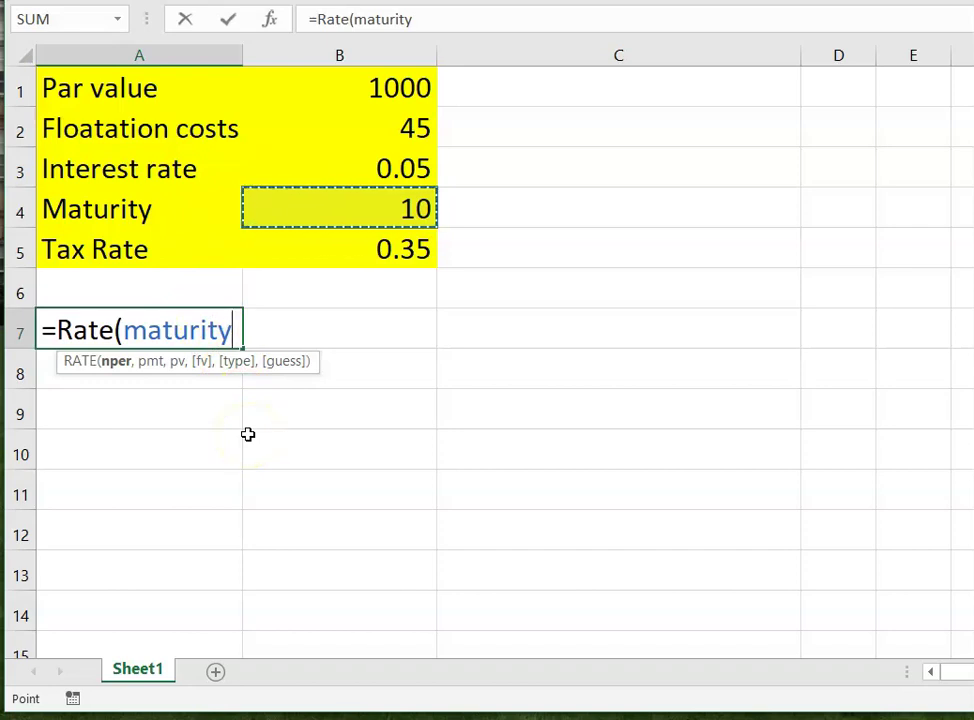
{"action": "type", "text": ","}
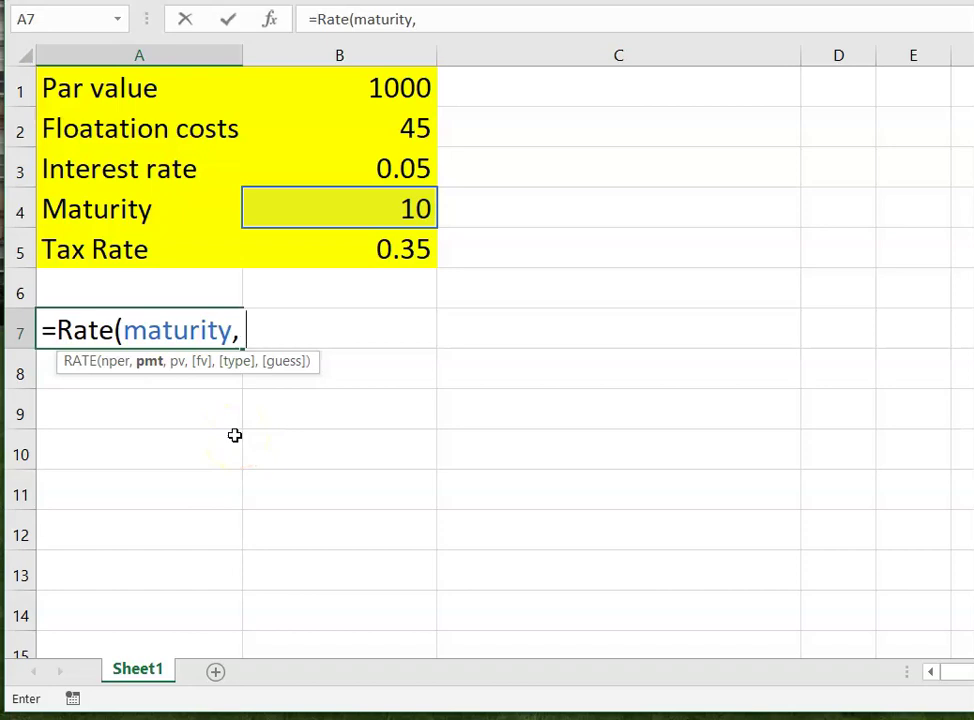
{"action": "type", "text": "-"}
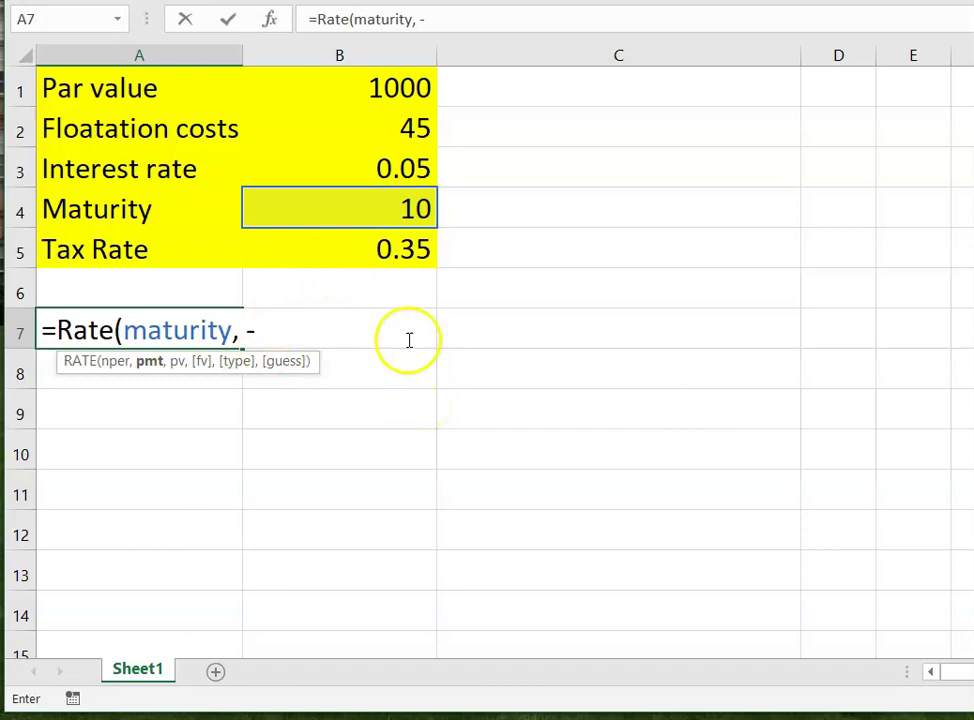
{"action": "left_click", "coordinate": [381, 86]}
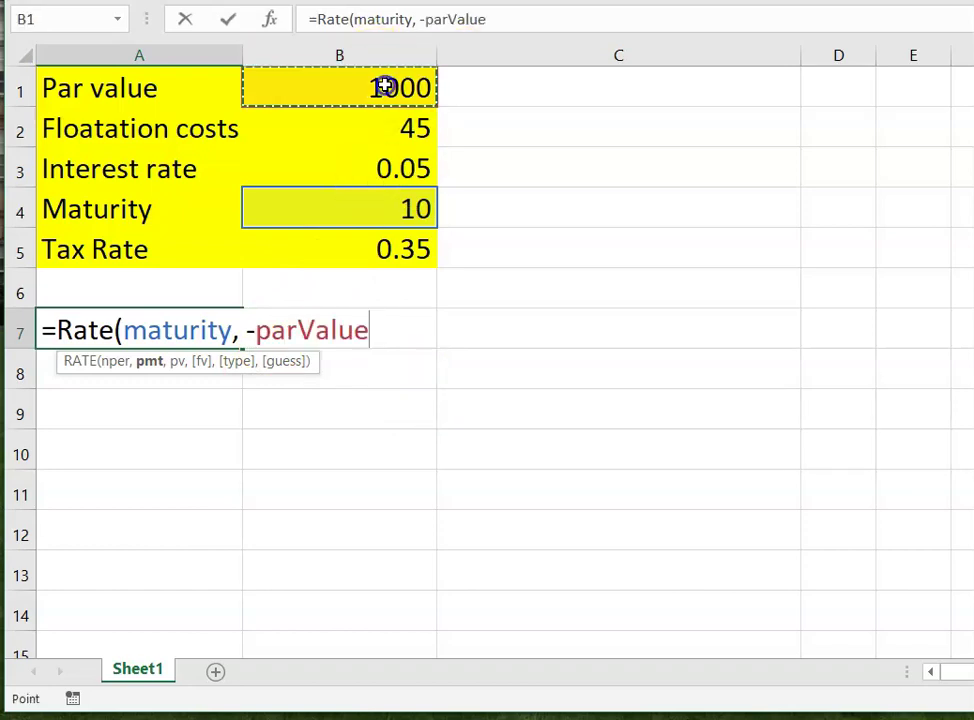
{"action": "type", "text": "*"}
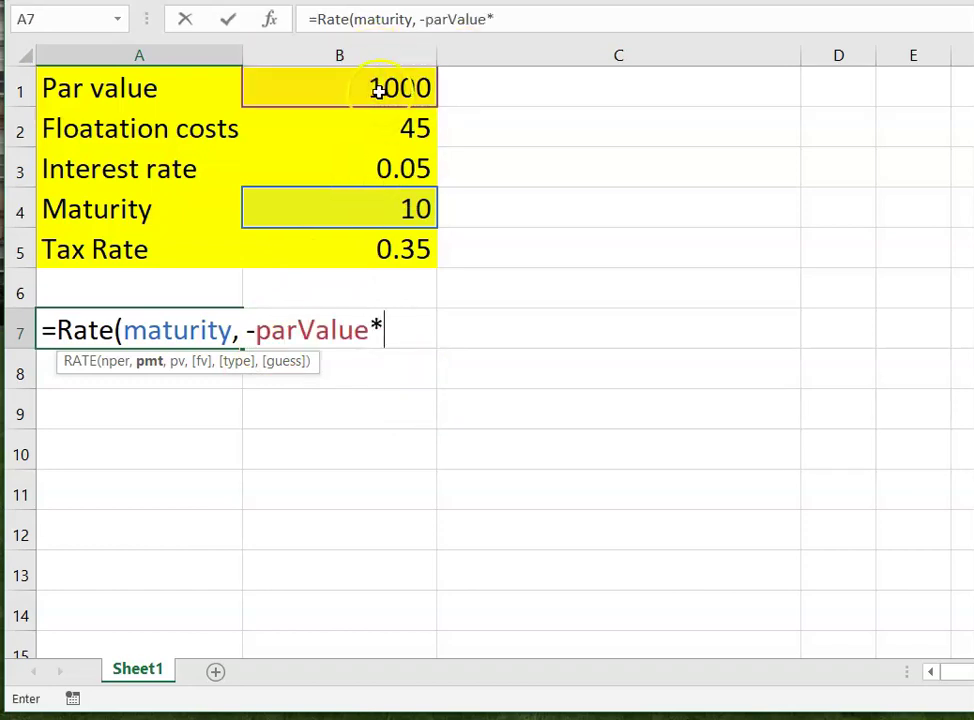
{"action": "left_click", "coordinate": [391, 172]}
{"action": "type", "text": ","}
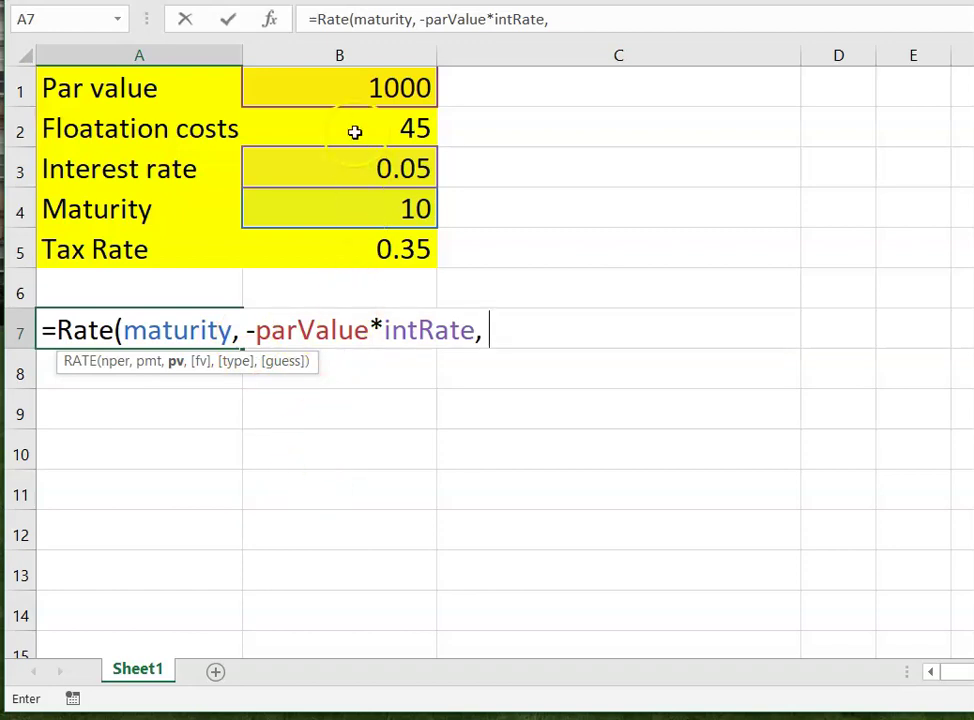
Step: Complete A7's RATE formula with present value parValue-floatCost and future value -parValue, and show the result to one decimal place
{"action": "left_click", "coordinate": [345, 90]}
{"action": "type", "text": "-"}
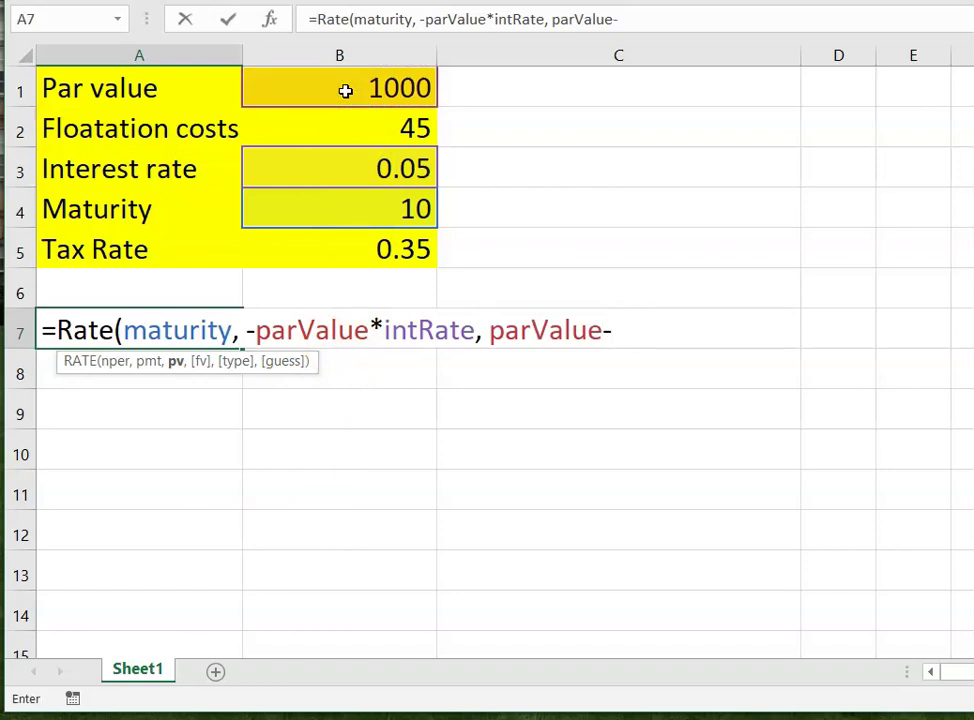
{"action": "left_click", "coordinate": [361, 135]}
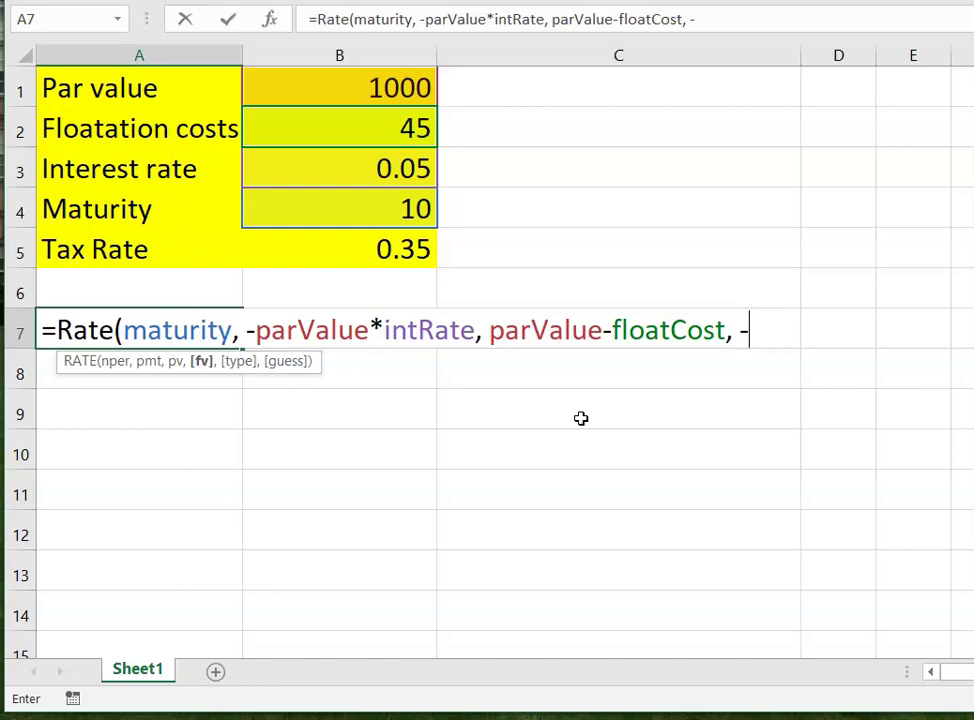
{"action": "left_click", "coordinate": [346, 88]}
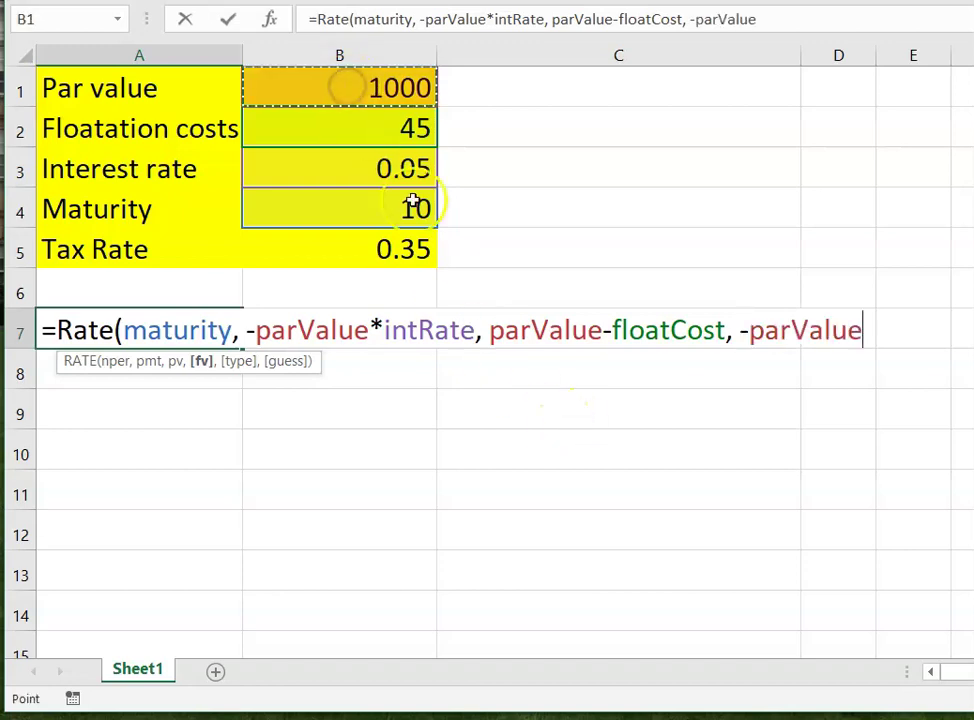
{"action": "type", "text": ")"}
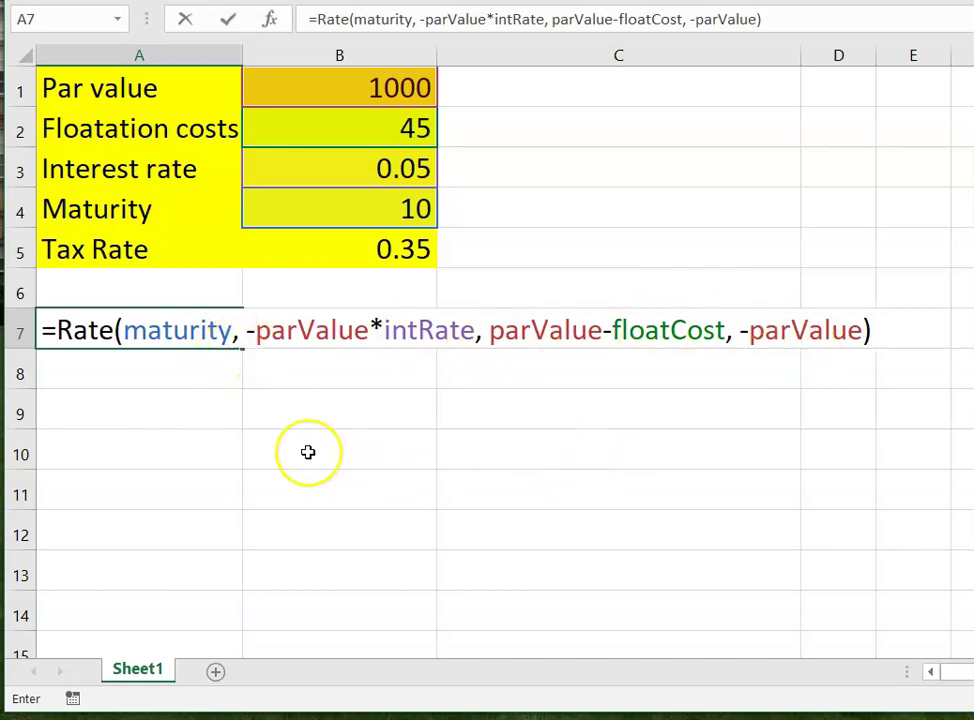
{"action": "key", "text": "Return"}
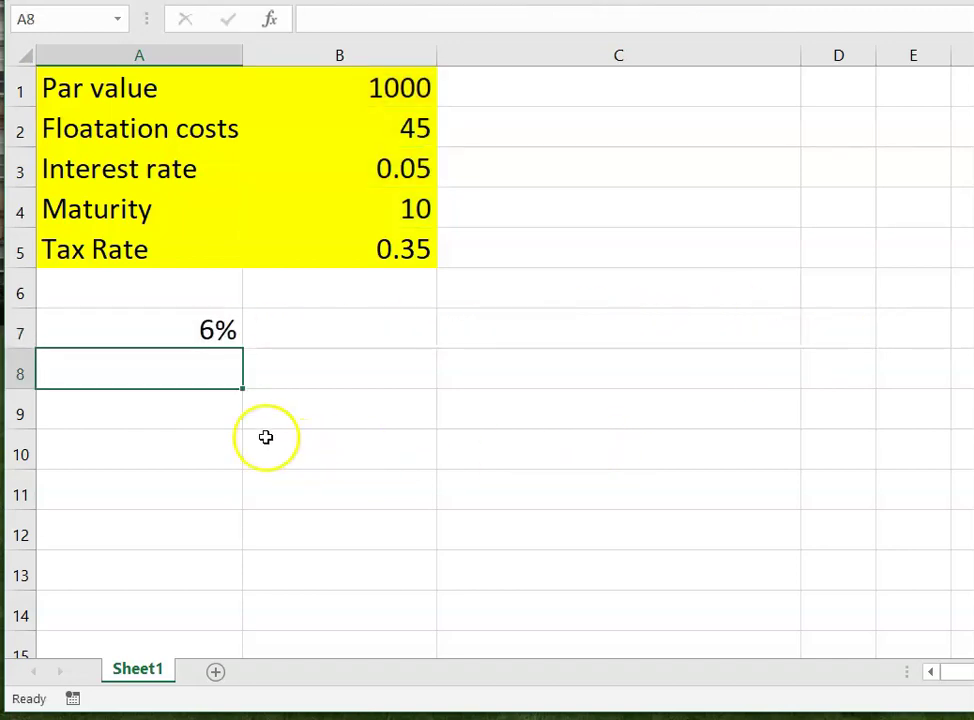
{"action": "left_click", "coordinate": [186, 333]}
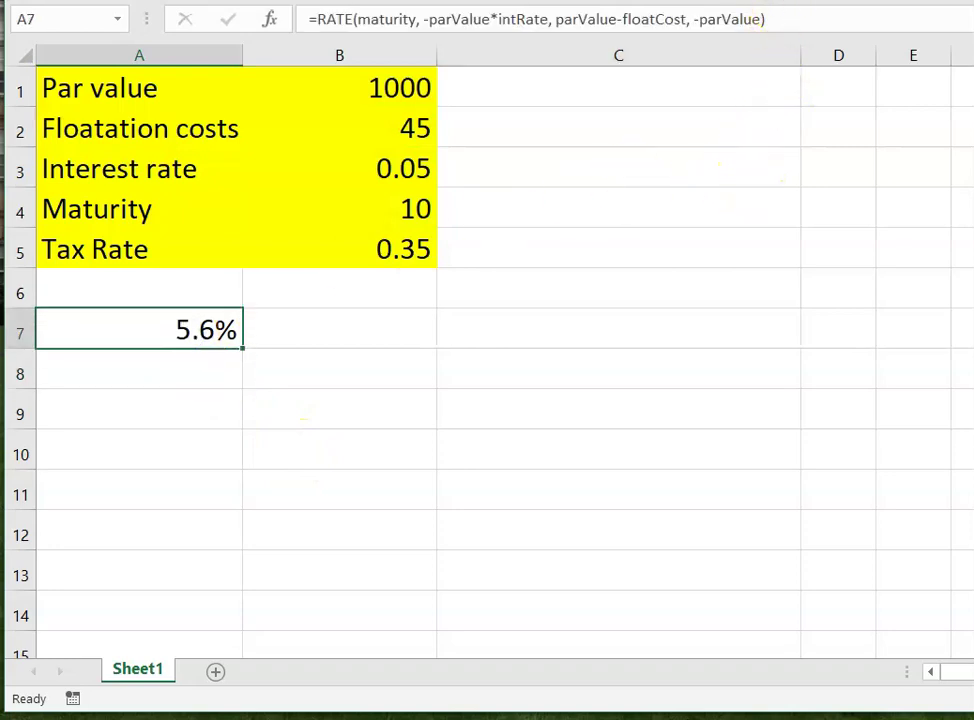
Step: Enter the after-tax cost formula =A7*(1-taxRate) in cell A8
{"action": "left_click", "coordinate": [151, 375]}
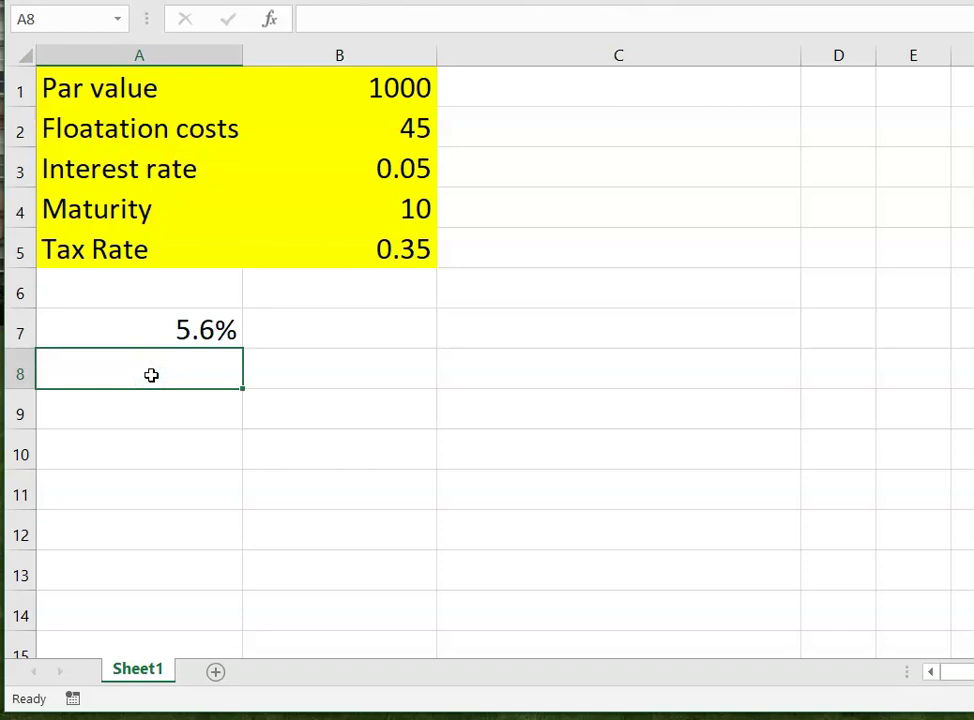
{"action": "type", "text": "="}
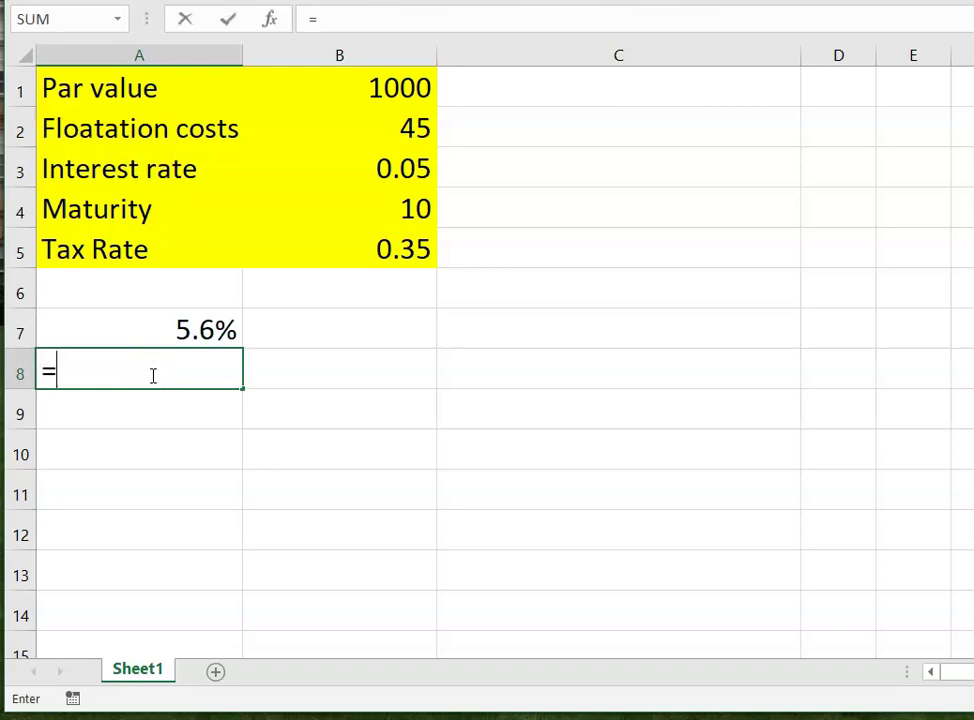
{"action": "left_click", "coordinate": [186, 331]}
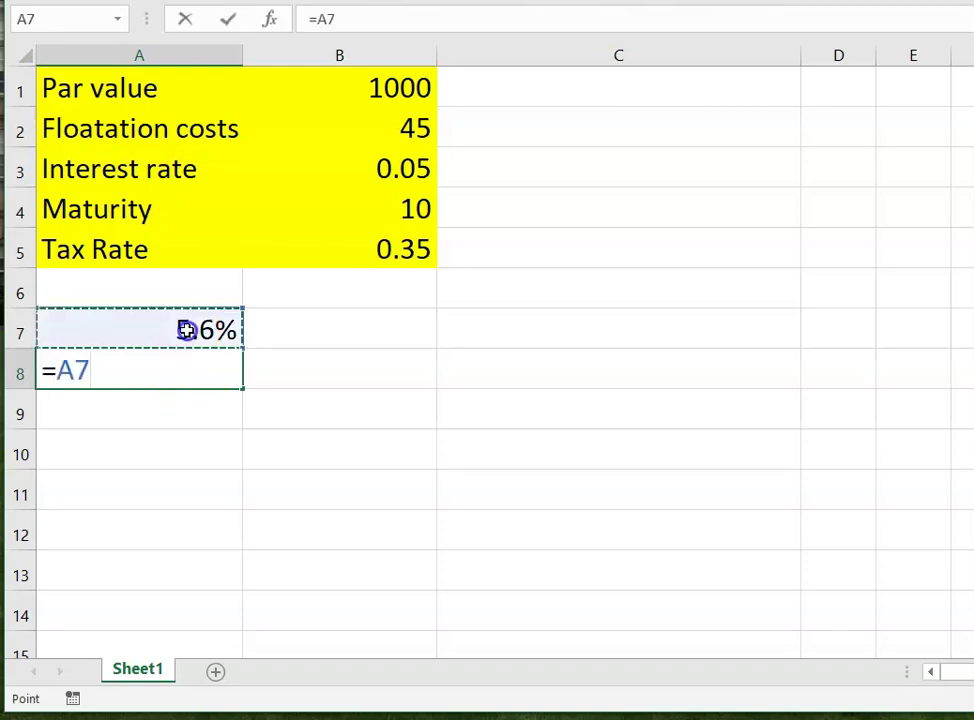
{"action": "type", "text": "*"}
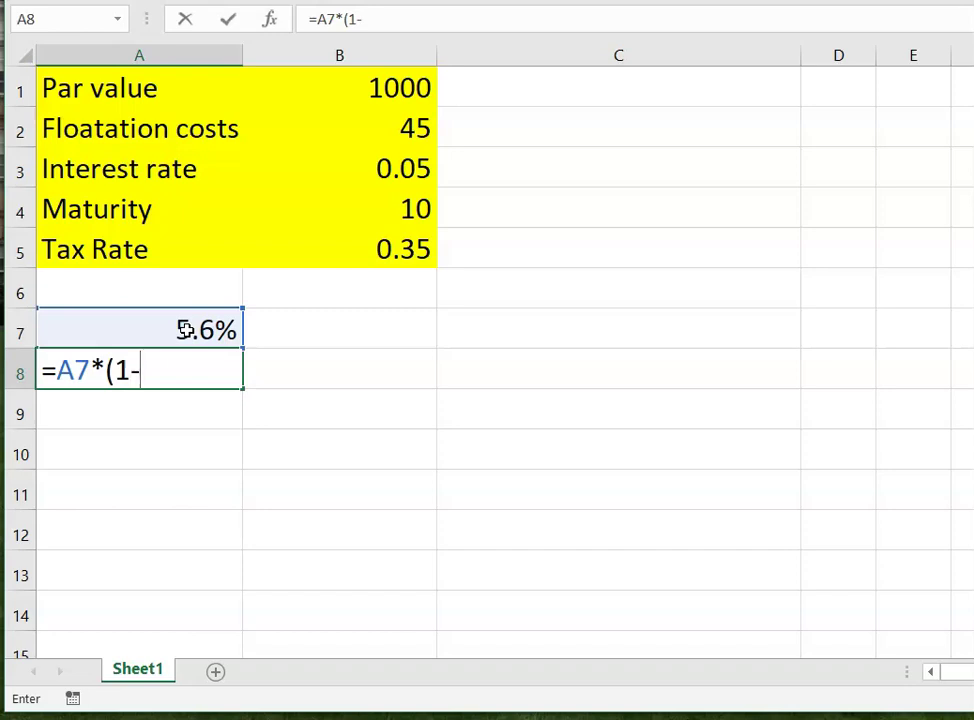
{"action": "type", "text": "(1-"}
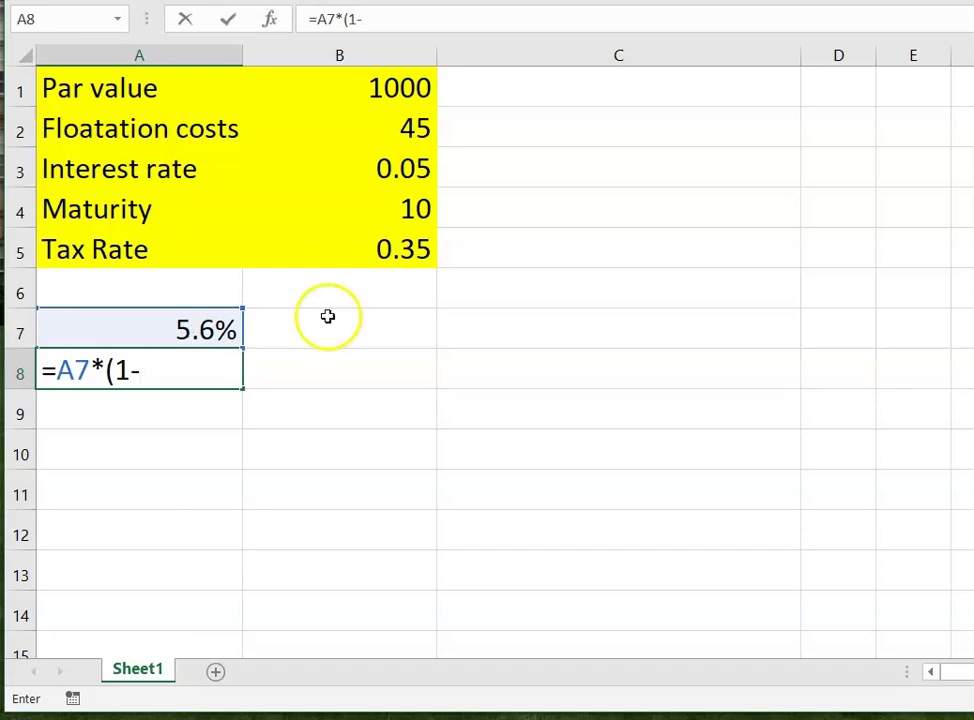
{"action": "left_click", "coordinate": [416, 250]}
{"action": "type", "text": ")"}
{"action": "key", "text": "Return"}
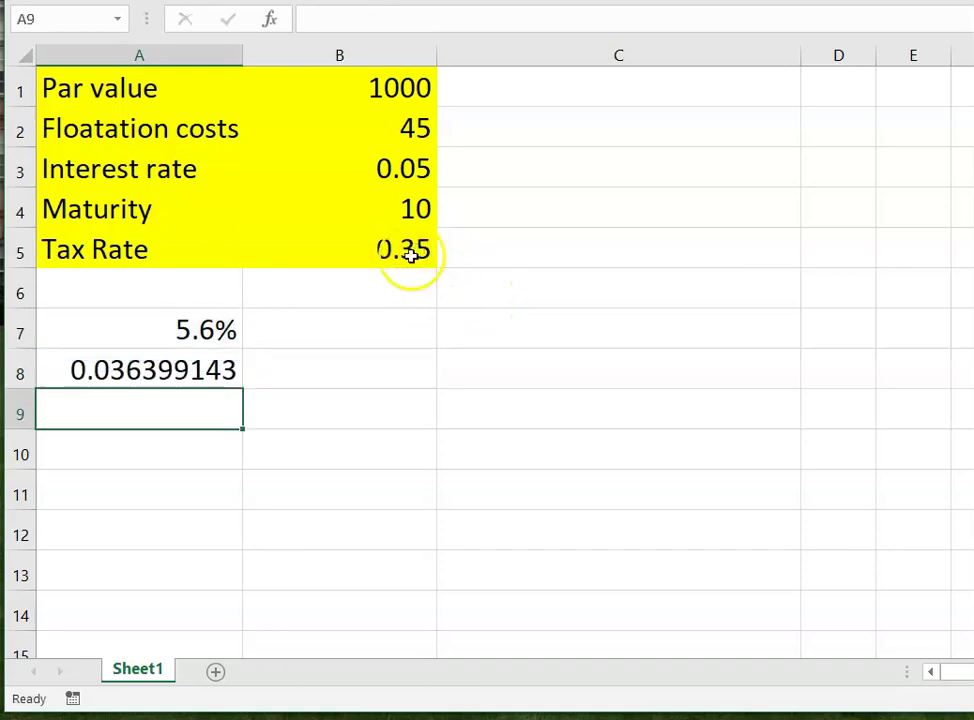
Step: Format A8 as a percentage with one decimal place and move the cell to A10
{"action": "left_click", "coordinate": [172, 370]}
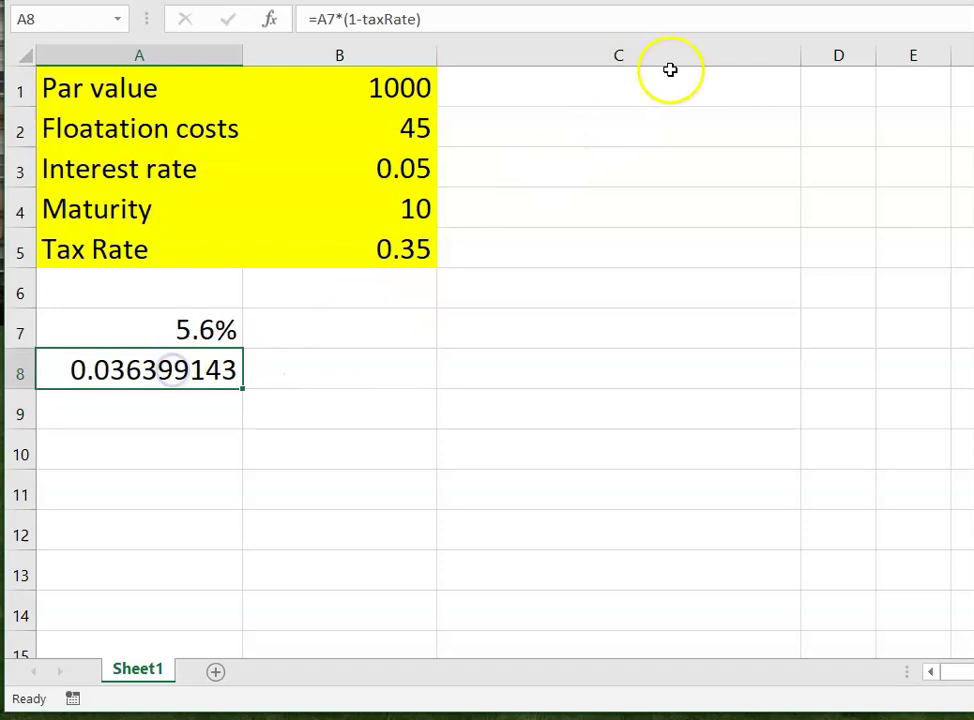
{"action": "key", "text": "ctrl+shift+5"}
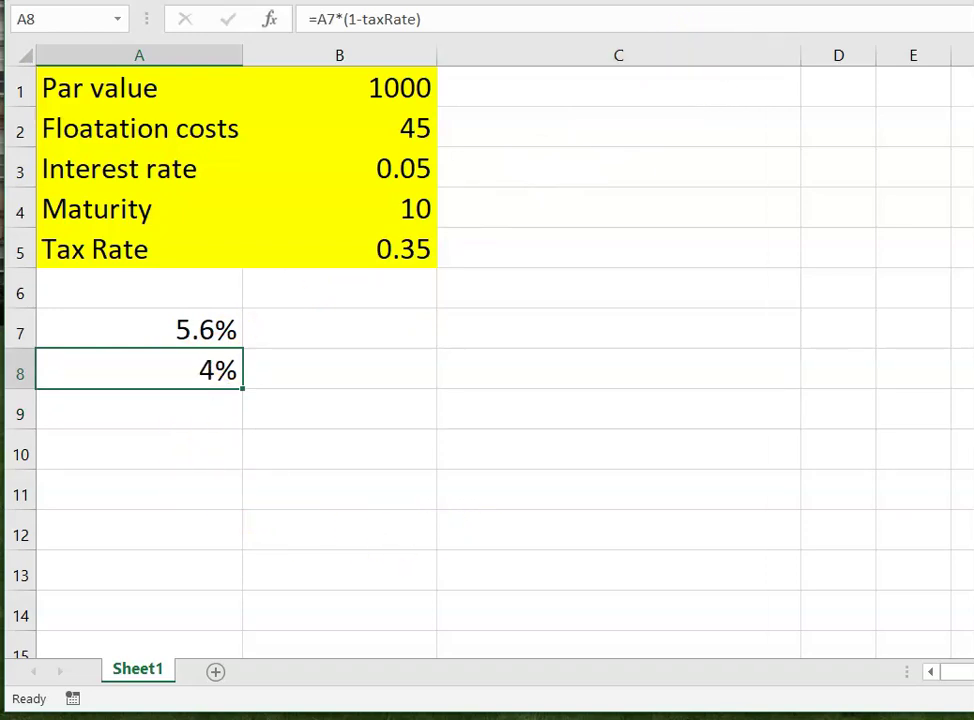
{"action": "key", "text": "alt+h"}
{"action": "key", "text": "0"}
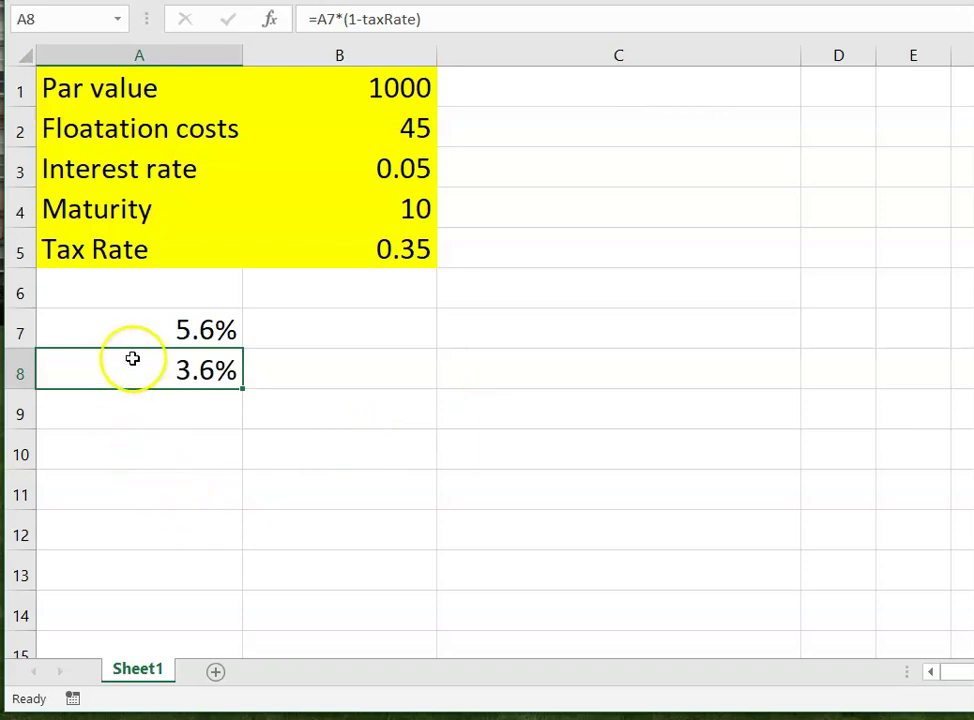
{"action": "left_click_drag", "start_coordinate": [88, 352], "coordinate": [106, 432]}
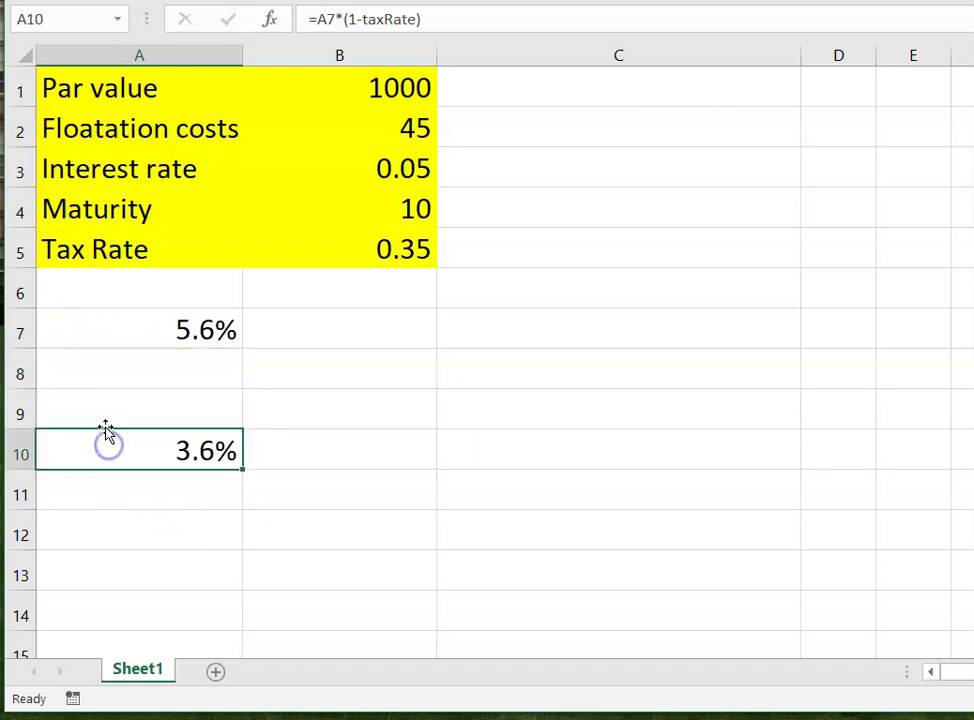
Step: Copy the RATE formula from A7 into A8 and turn the copy into visible formula text
{"action": "left_click", "coordinate": [172, 336]}
{"action": "key", "text": "ctrl+c"}
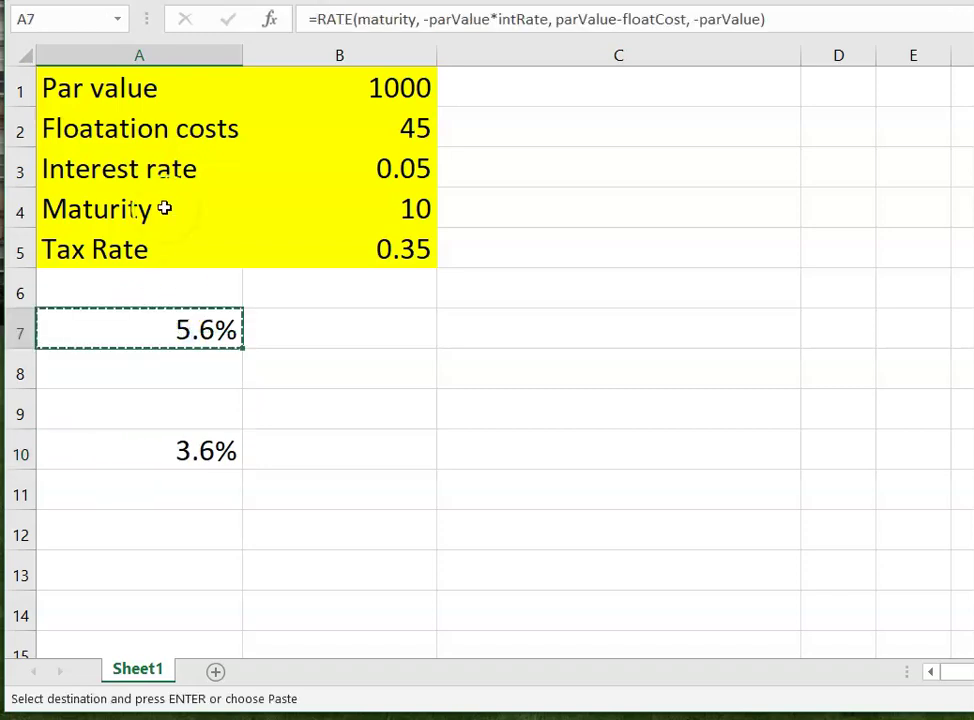
{"action": "left_click", "coordinate": [196, 372]}
{"action": "key", "text": "ctrl+v"}
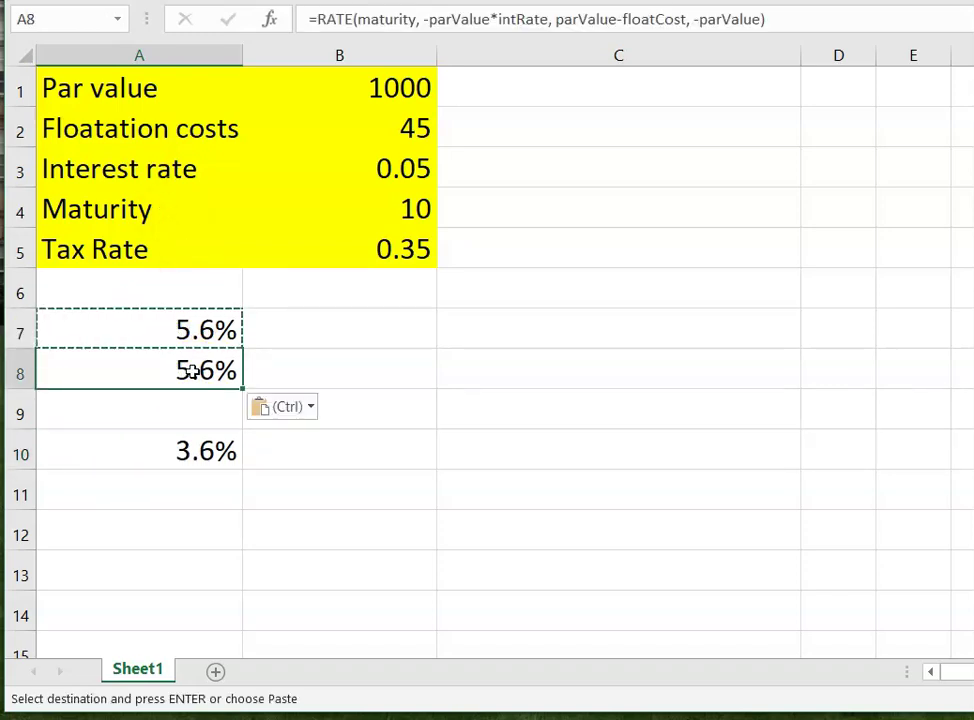
{"action": "left_click", "coordinate": [312, 18]}
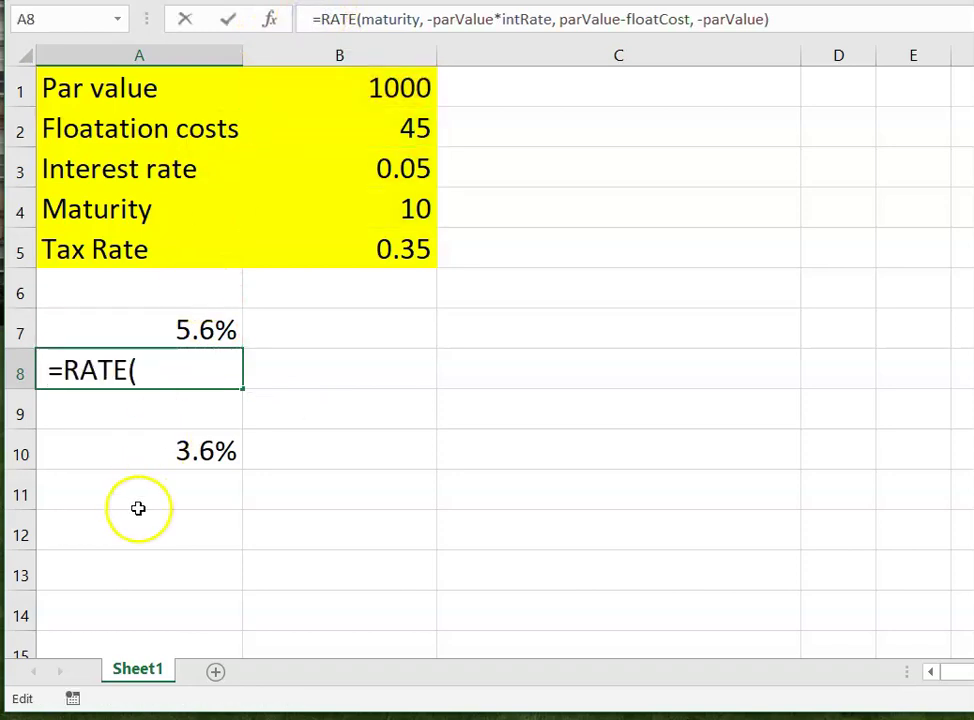
{"action": "key", "text": "Return"}
{"action": "key", "text": "Return"}
Step: Try turning the after-tax formula in A10 itself into visible text, and undo that change
{"action": "left_click", "coordinate": [165, 453]}
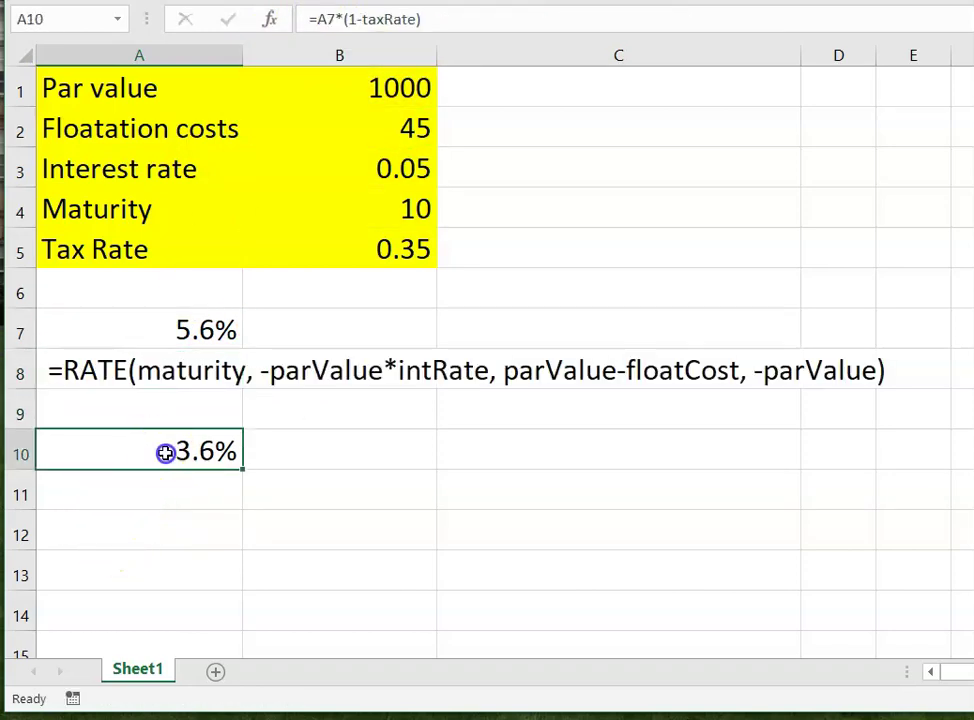
{"action": "left_click", "coordinate": [302, 17]}
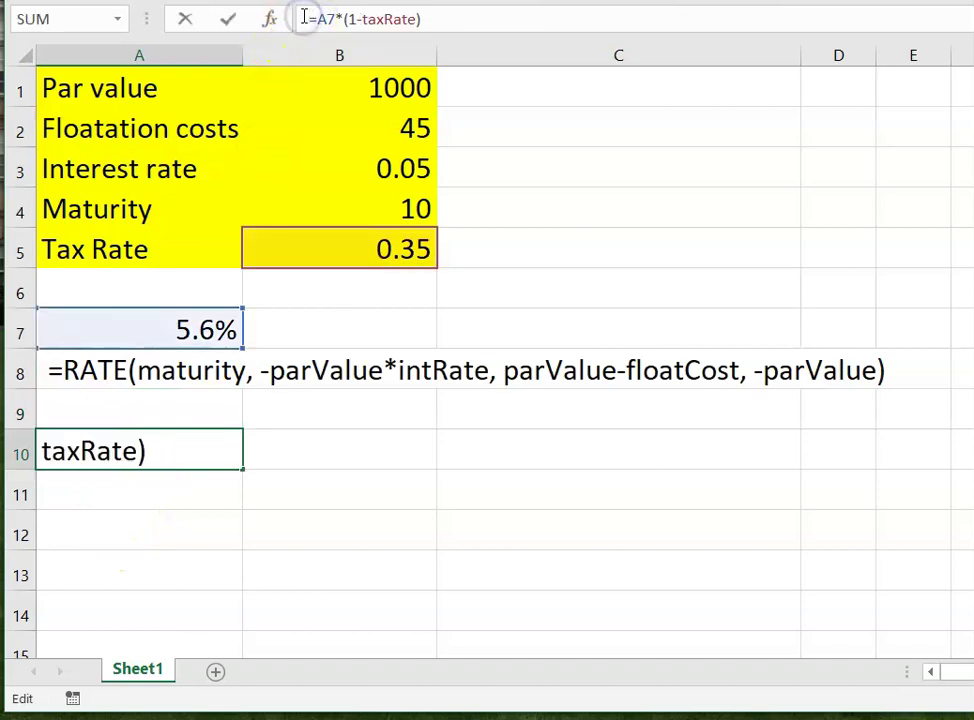
{"action": "type", "text": "'"}
{"action": "key", "text": "Return"}
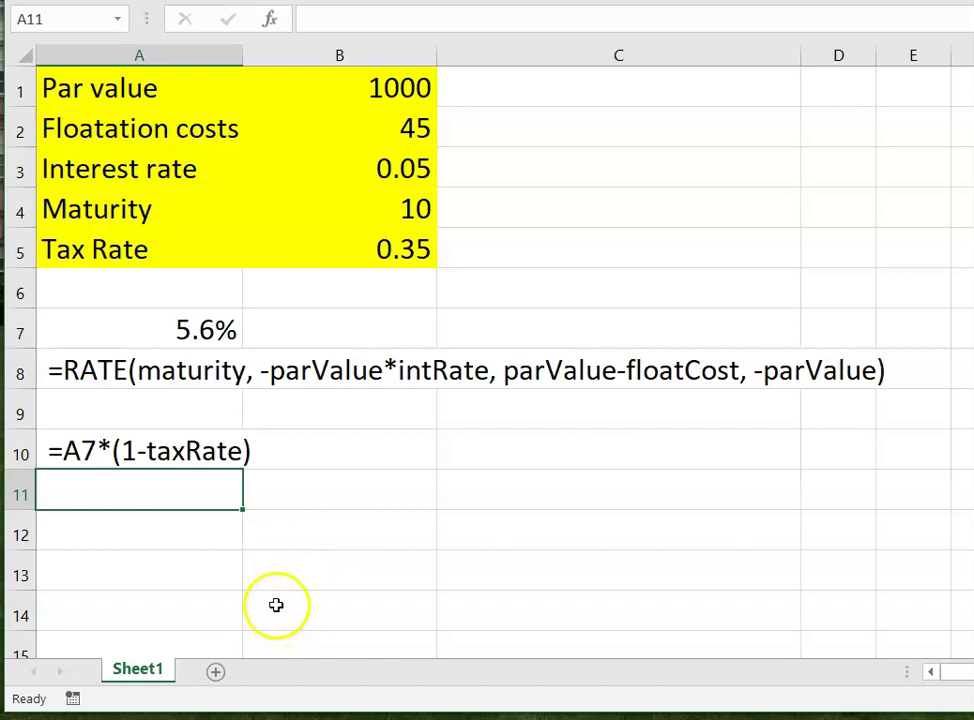
{"action": "key", "text": "ctrl+z"}
Step: Copy the after-tax cost formula from A10 into A11 and turn the copy into visible text by adding a leading space
{"action": "left_click", "coordinate": [159, 493]}
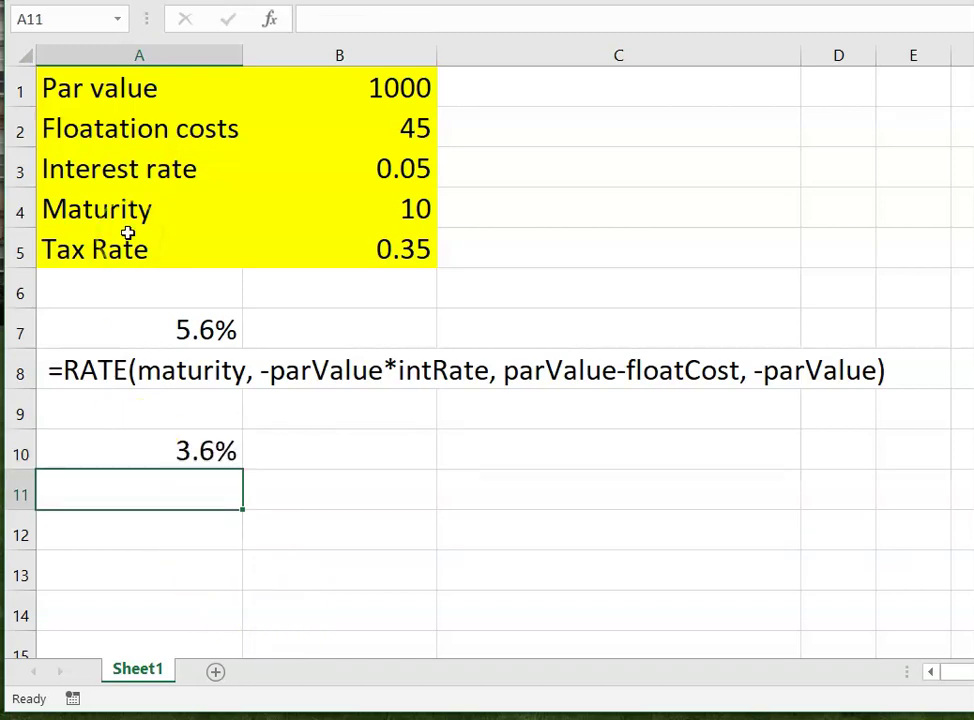
{"action": "left_click", "coordinate": [157, 453]}
{"action": "key", "text": "ctrl+c"}
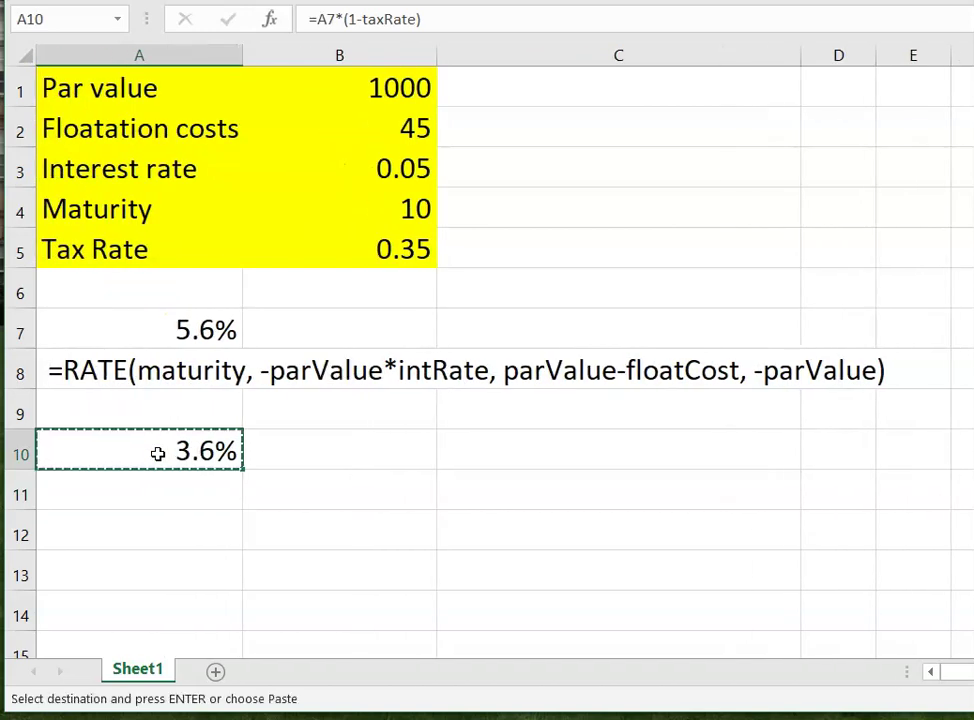
{"action": "left_click", "coordinate": [168, 494]}
{"action": "key", "text": "ctrl+v"}
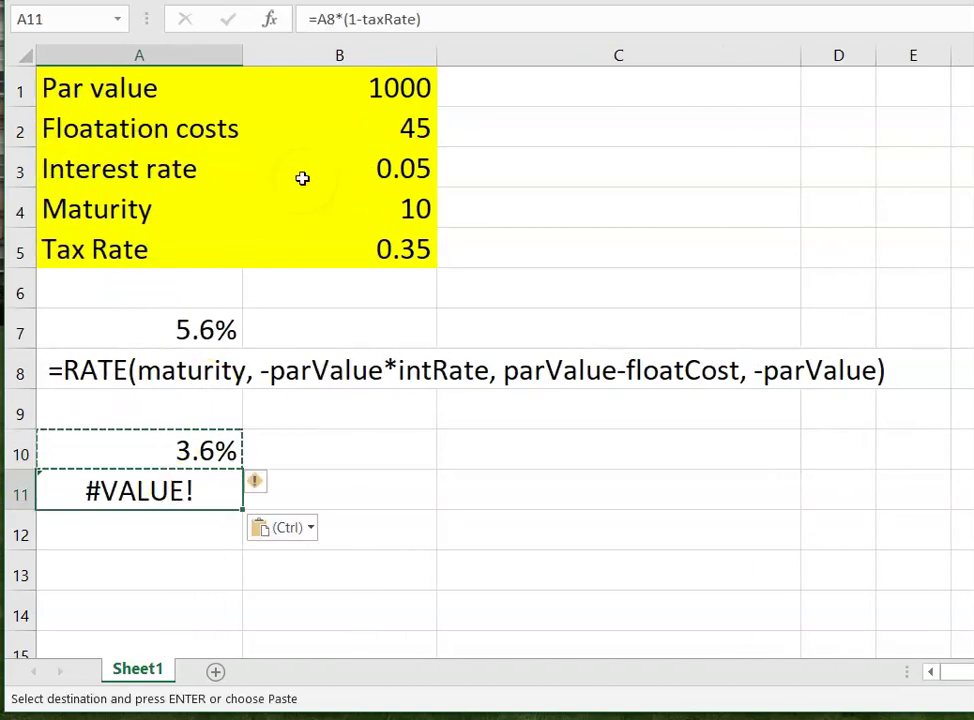
{"action": "left_click", "coordinate": [305, 15]}
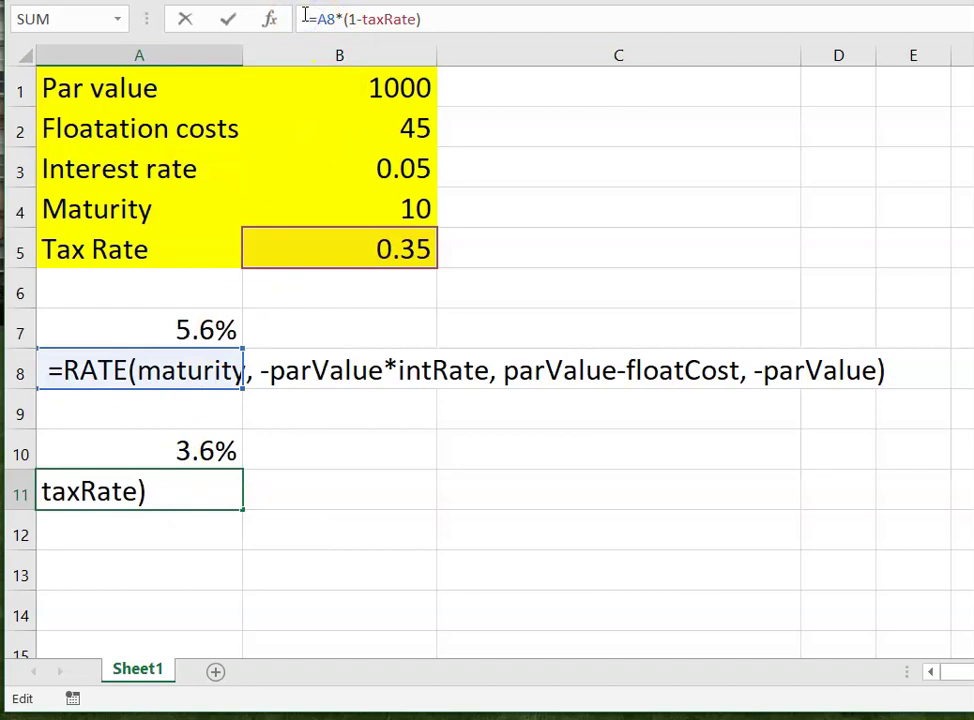
{"action": "key", "text": "Return"}
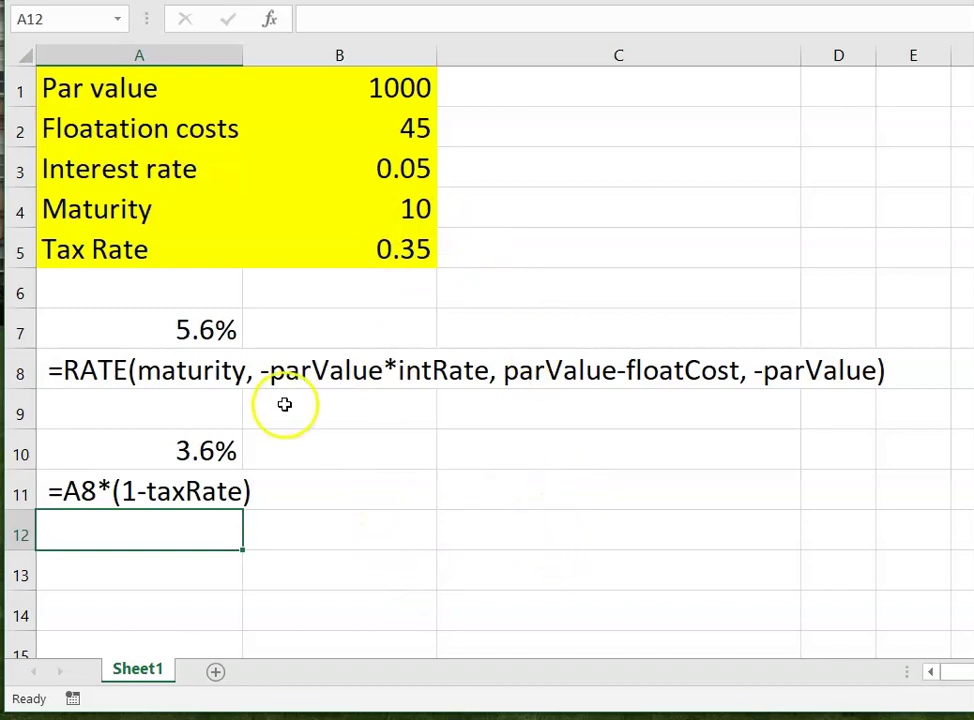
Step: Review the RATE formula in A7, especially its parValue-floatCost argument, and the after-tax formula in A10, leaving both cells unedited
{"action": "left_click", "coordinate": [179, 330]}
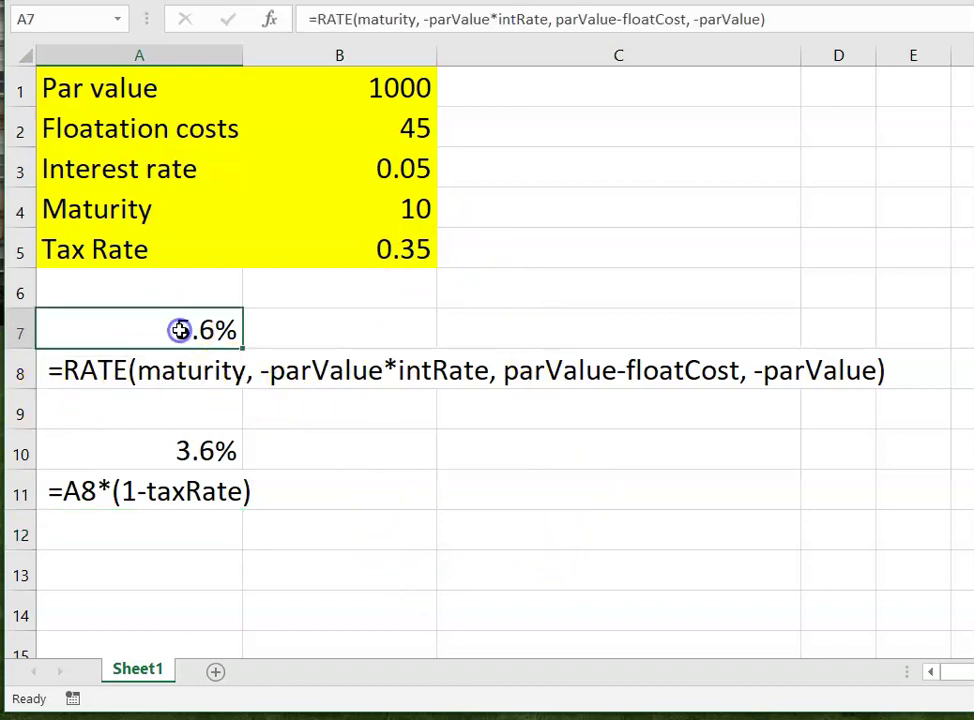
{"action": "double_click", "coordinate": [181, 330]}
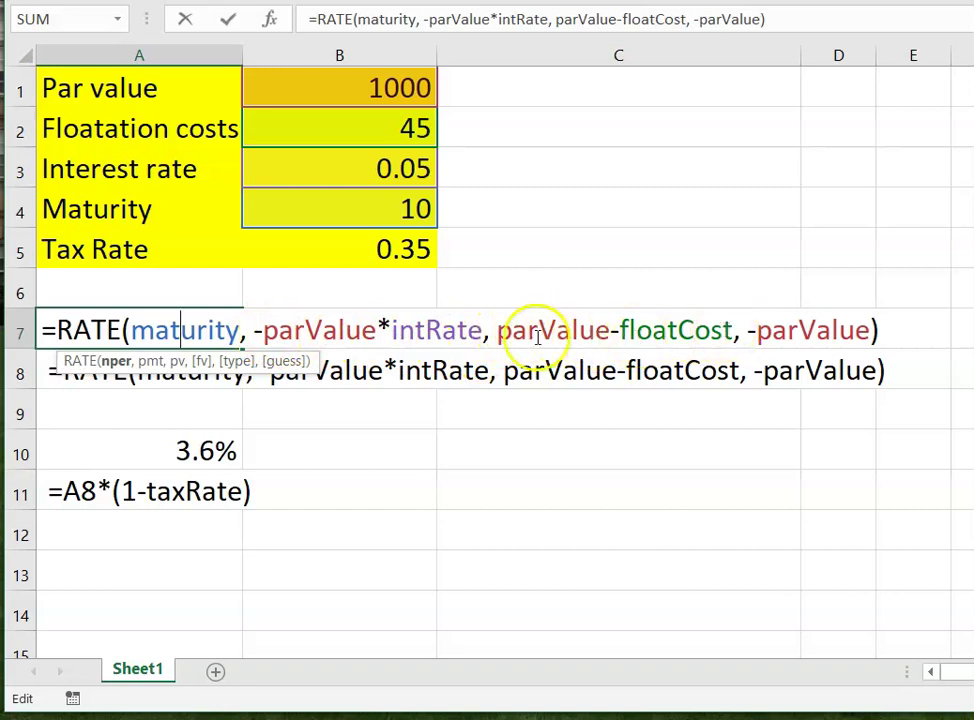
{"action": "left_click_drag", "start_coordinate": [496, 327], "coordinate": [733, 327]}
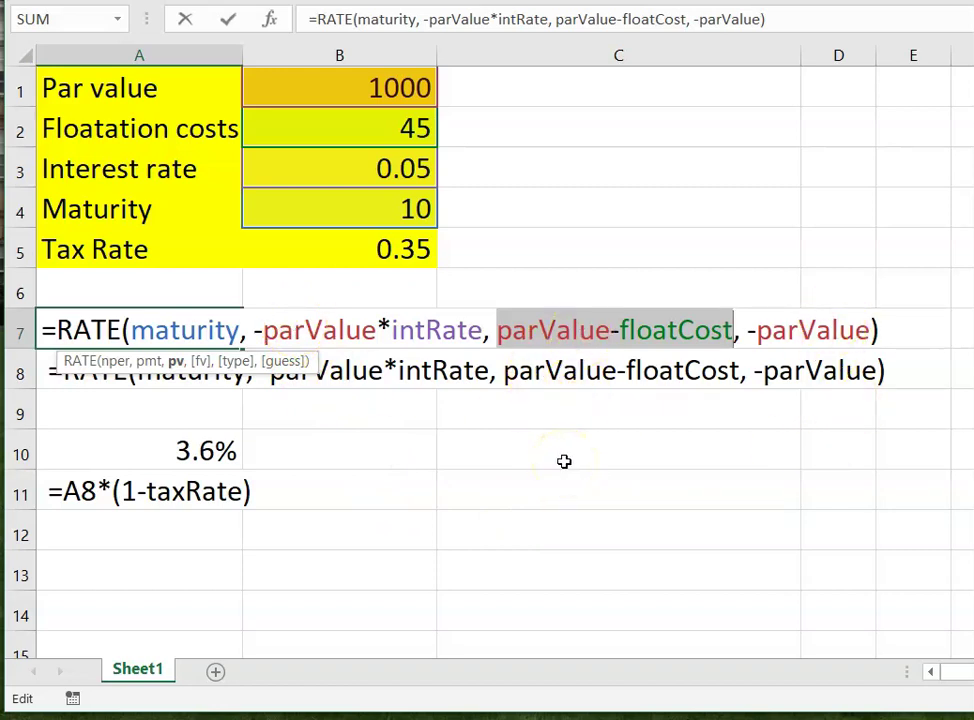
{"action": "left_click", "coordinate": [226, 450]}
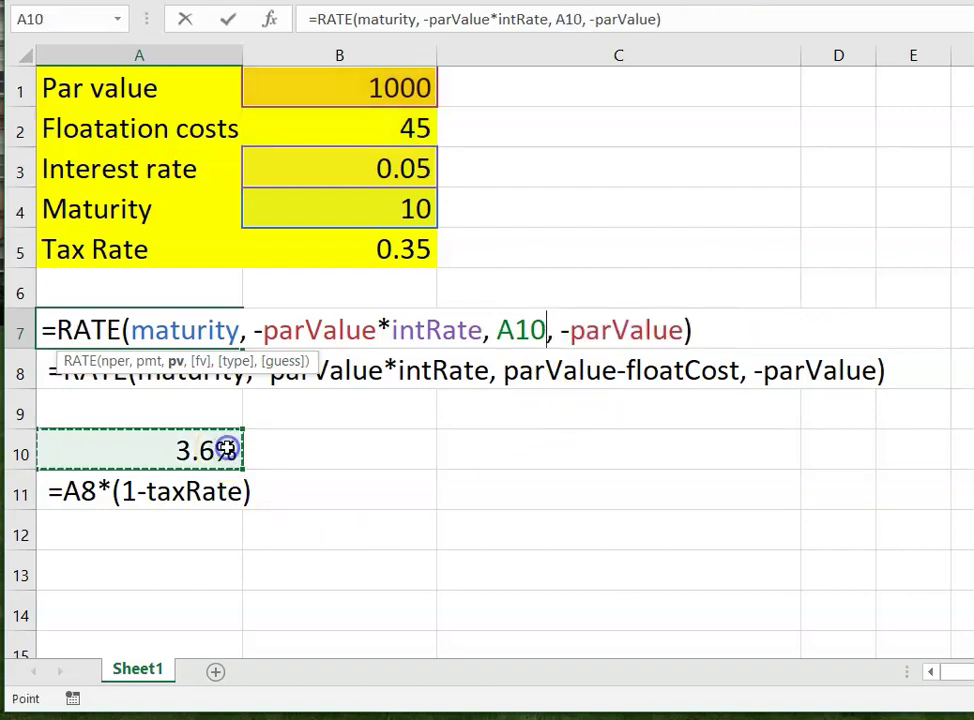
{"action": "key", "text": "Escape"}
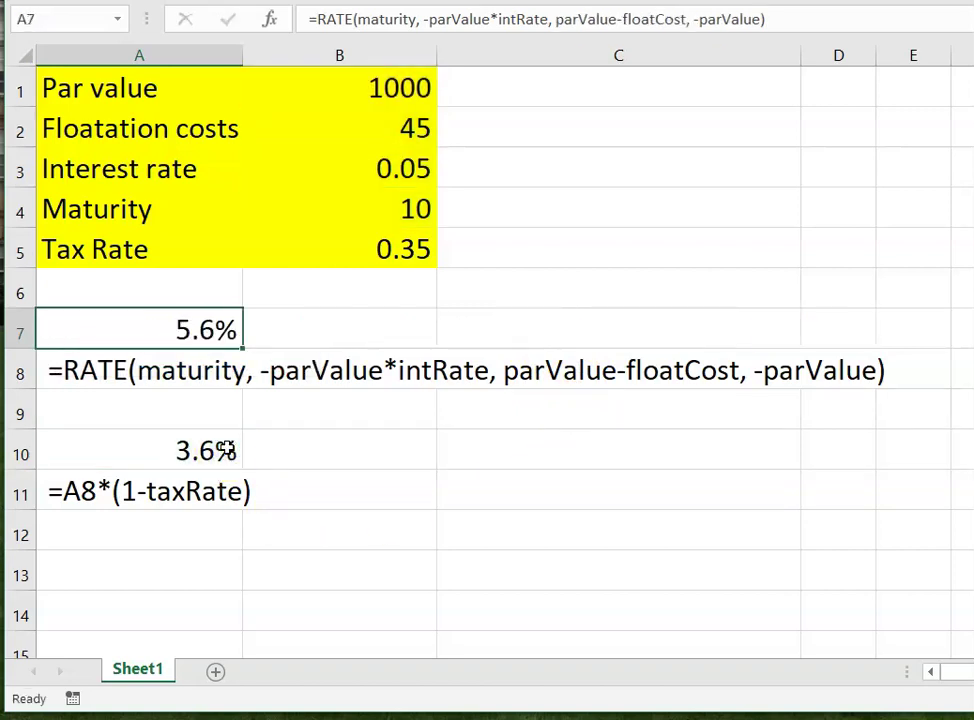
{"action": "double_click", "coordinate": [202, 450]}
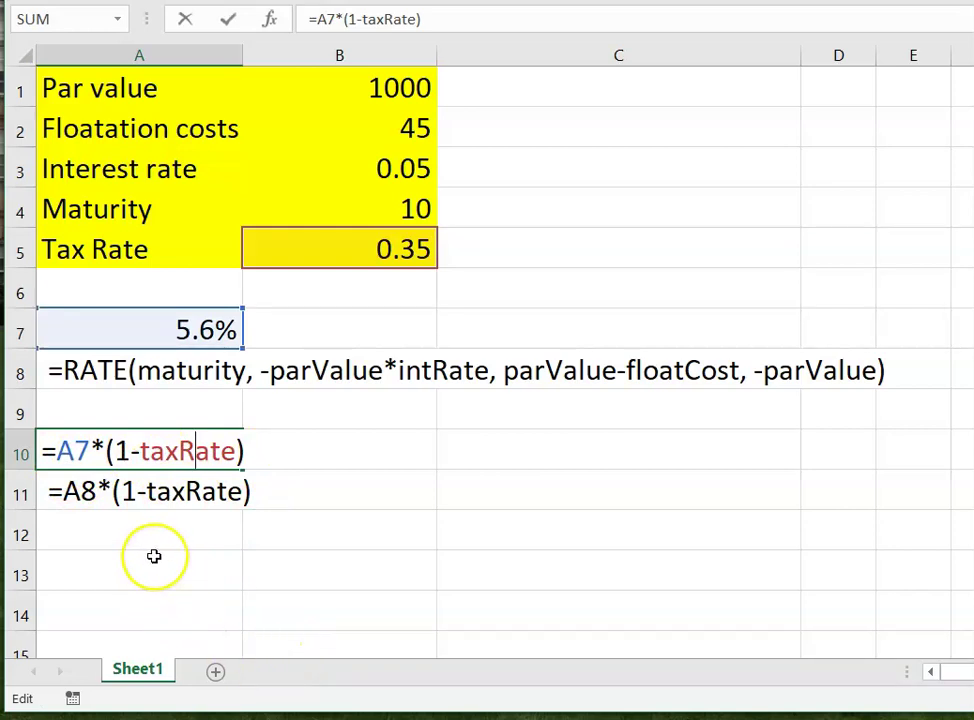
{"action": "key", "text": "Return"}
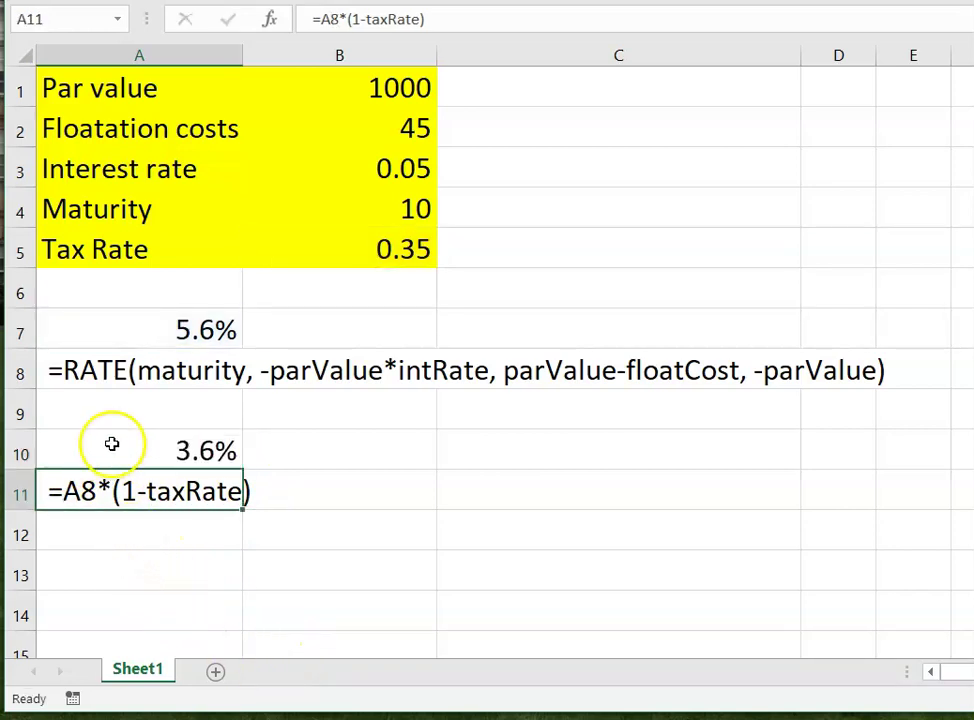